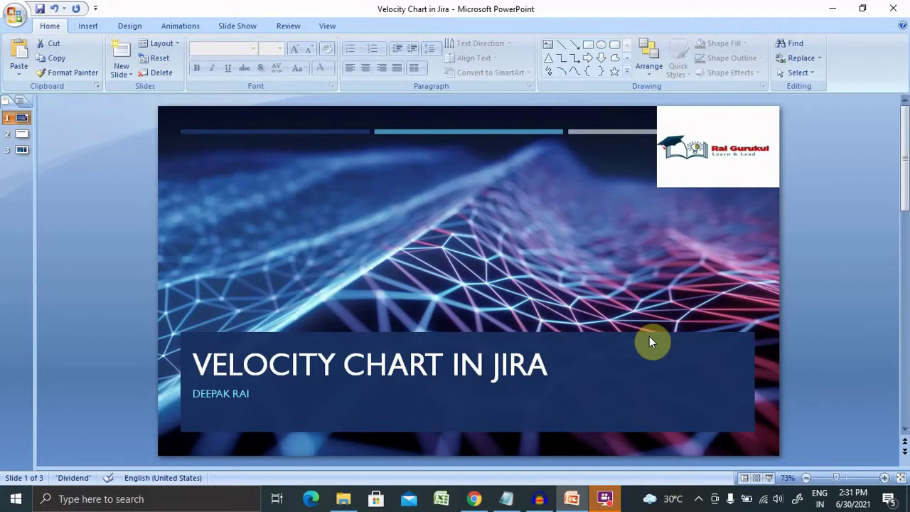
- Show slide 2, the AGENDA slide of the Velocity Chart in Jira deck
left_click(21, 135)
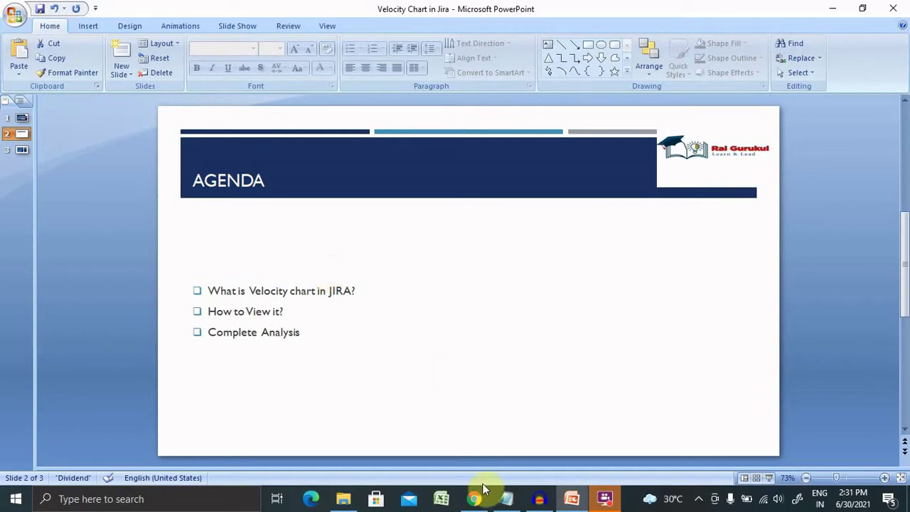
- Bring the browser forward to Jira's Projects page listing Sample Scrum Project
left_click(470, 501)
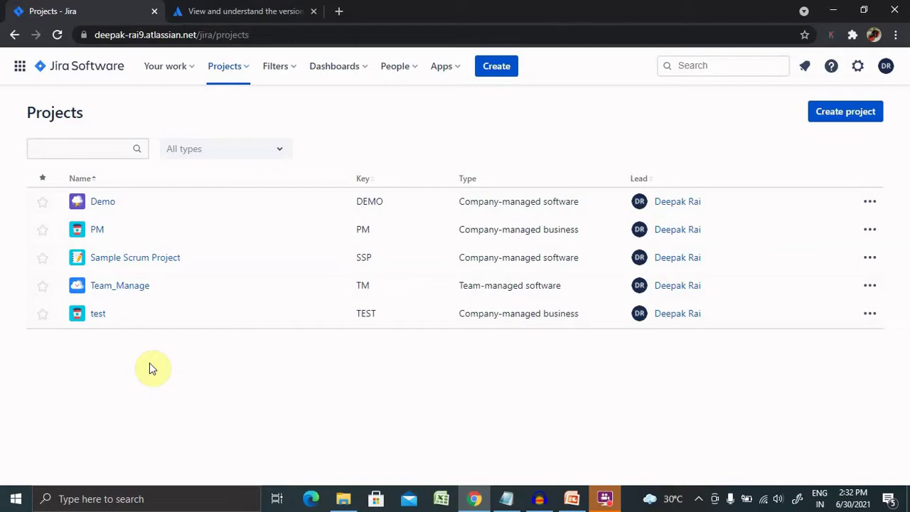
- Open Sample Scrum Project's Reports and choose the Velocity Chart report
left_click(148, 263)
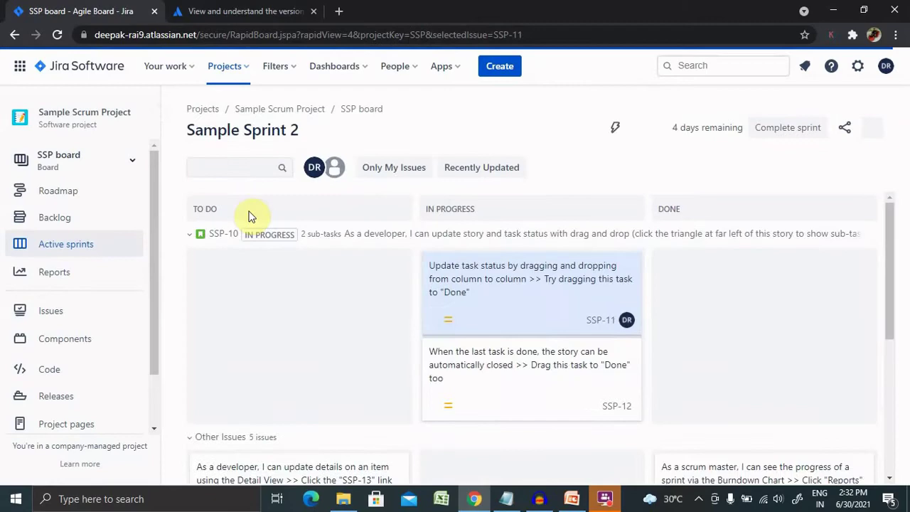
left_click(55, 273)
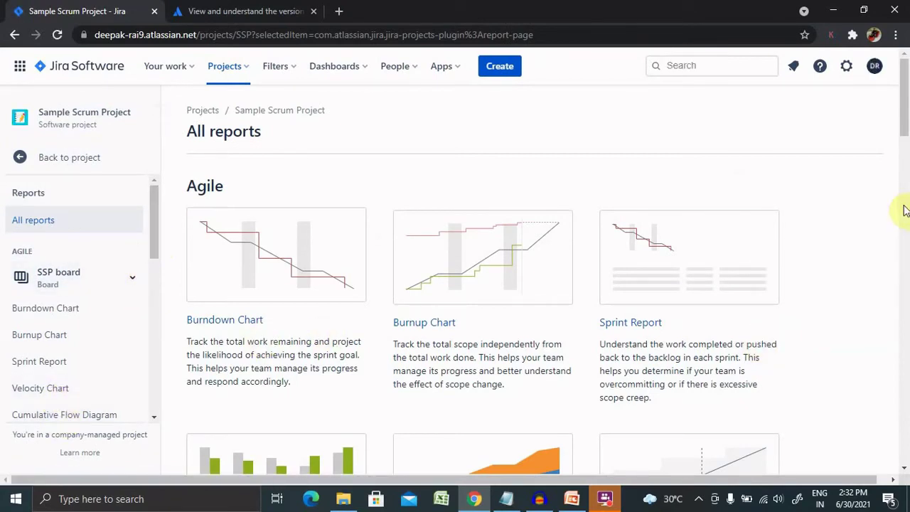
scroll(902, 182, "down", 5)
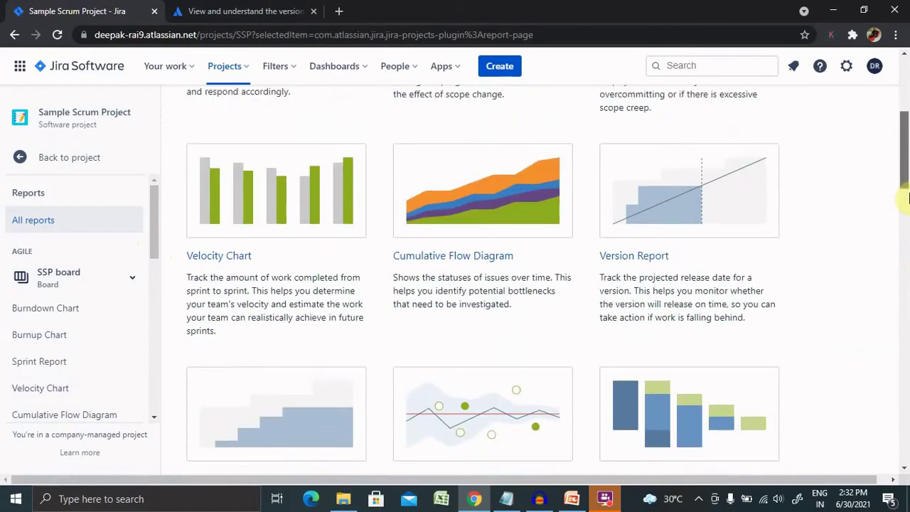
scroll(907, 197, "down", 1)
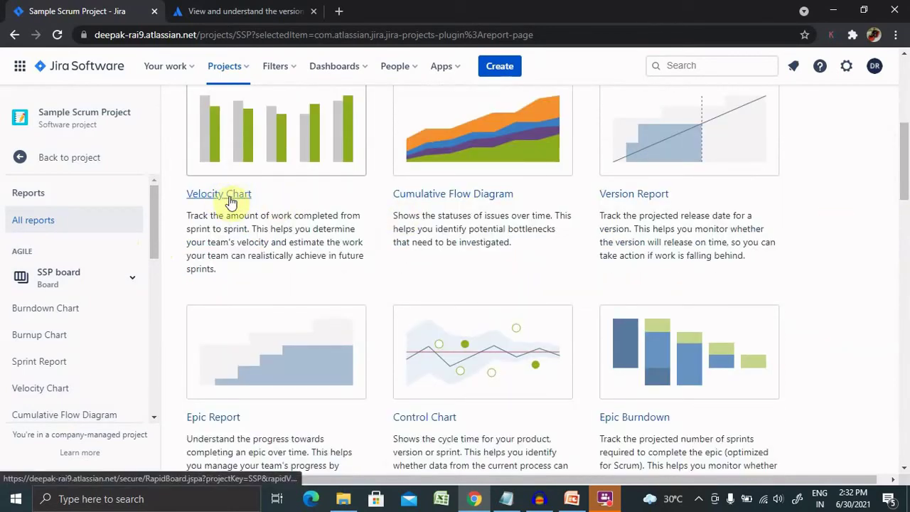
left_click(42, 390)
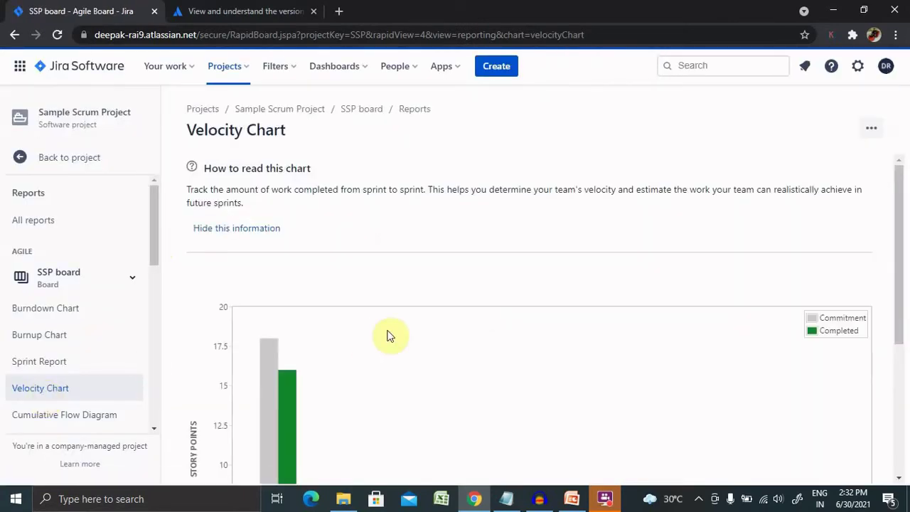
- Scroll down to the sprint table: Sample Sprint 1, 18 committed, 16 completed
mouse_move(899, 220)
left_mouse_down()
mouse_move(901, 358)
mouse_move(896, 256)
mouse_move(900, 334)
mouse_move(886, 255)
mouse_move(902, 372)
mouse_move(897, 272)
left_mouse_up()
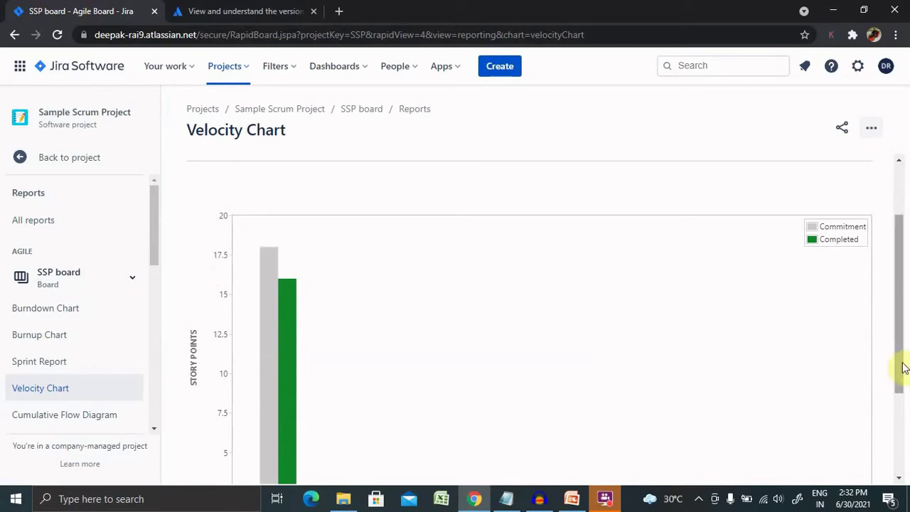
mouse_move(904, 367)
left_mouse_down()
mouse_move(907, 437)
mouse_move(905, 377)
left_mouse_up()
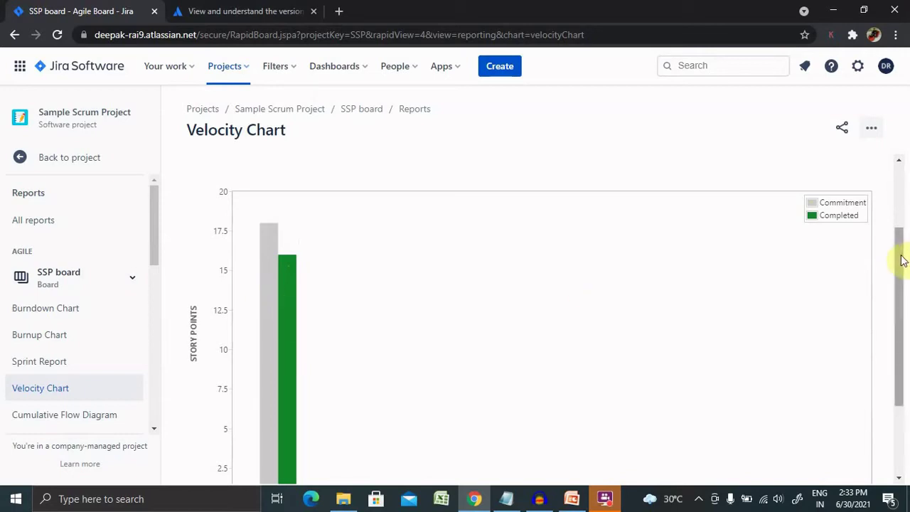
left_click_drag(902, 260, 902, 327)
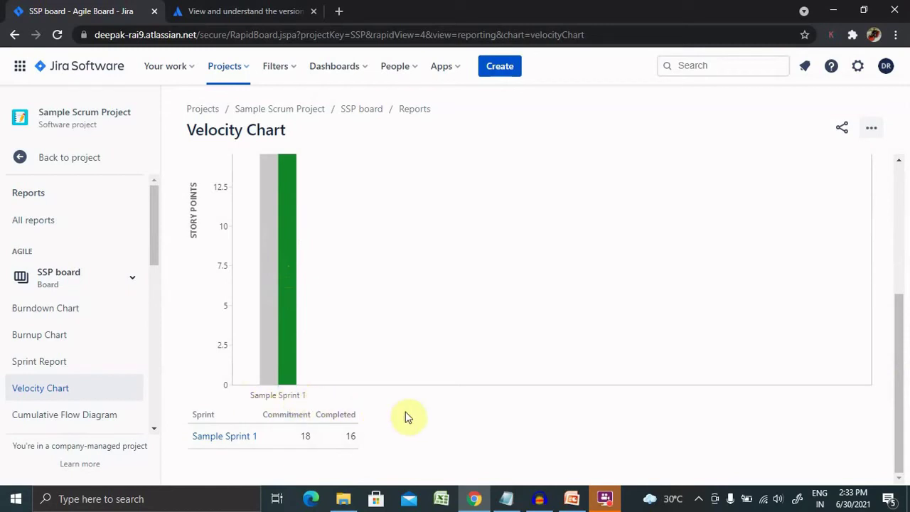
left_click_drag(903, 356, 904, 284)
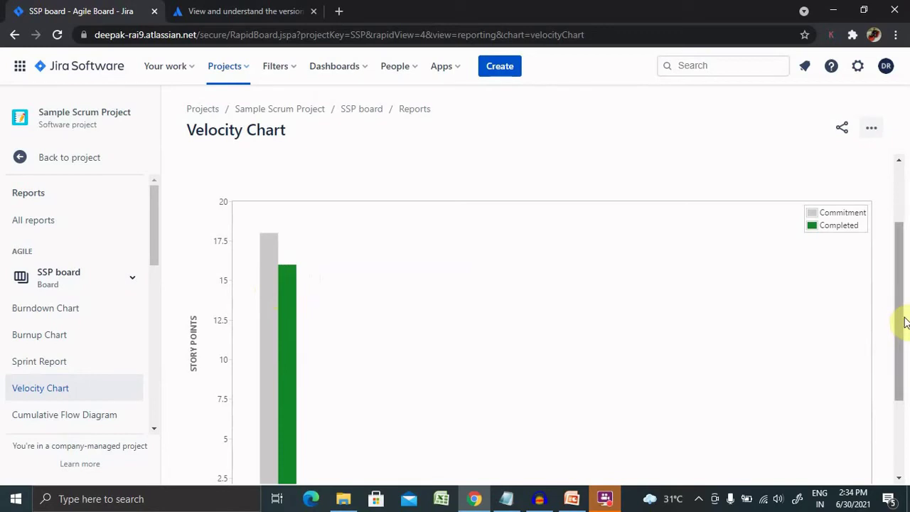
left_click_drag(905, 321, 904, 386)
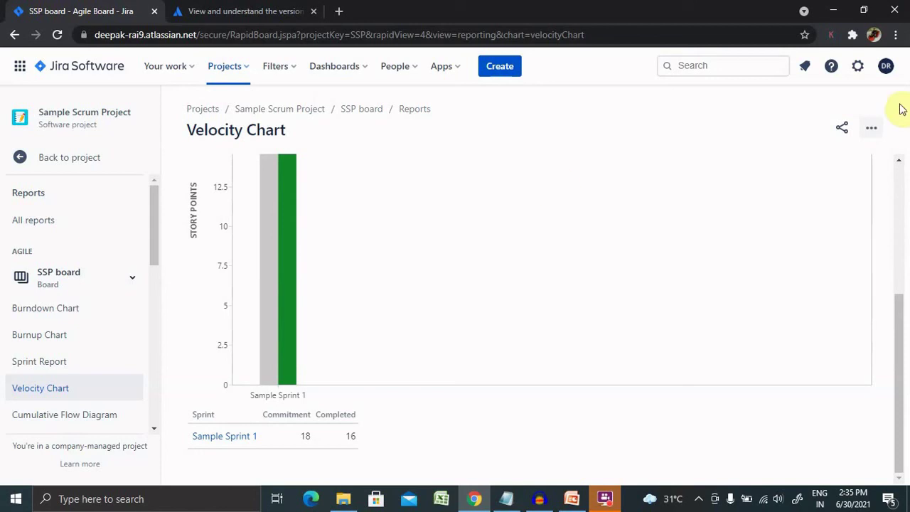
left_click(871, 130)
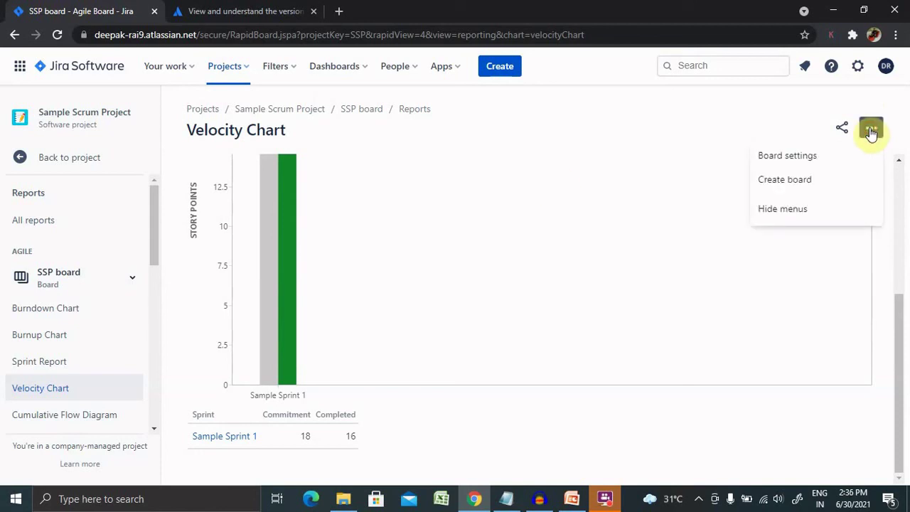
left_click(763, 404)
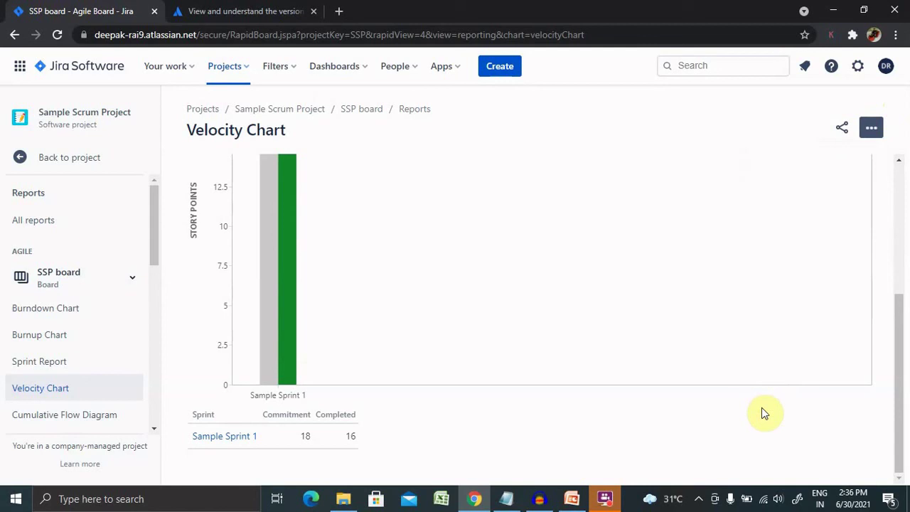